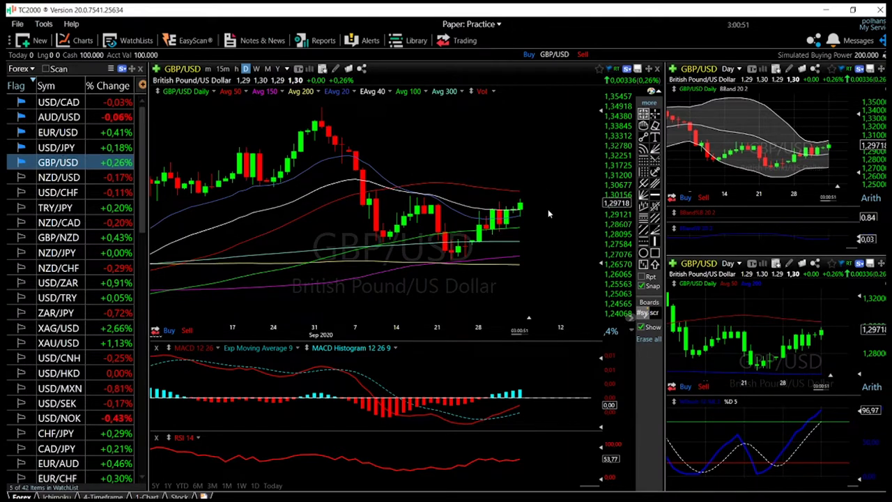
- Zoom the GBP/USD daily chart in, then out until the August–September 2020 bars are visible
{"action": "scroll", "coordinate": [548, 209], "scroll_direction": "up", "scroll_amount": 3}
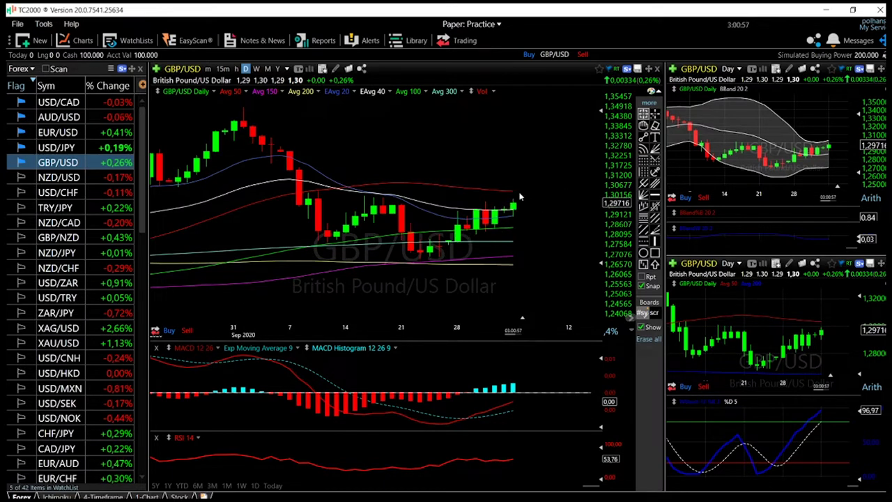
{"action": "scroll", "coordinate": [519, 199], "scroll_direction": "up", "scroll_amount": 2}
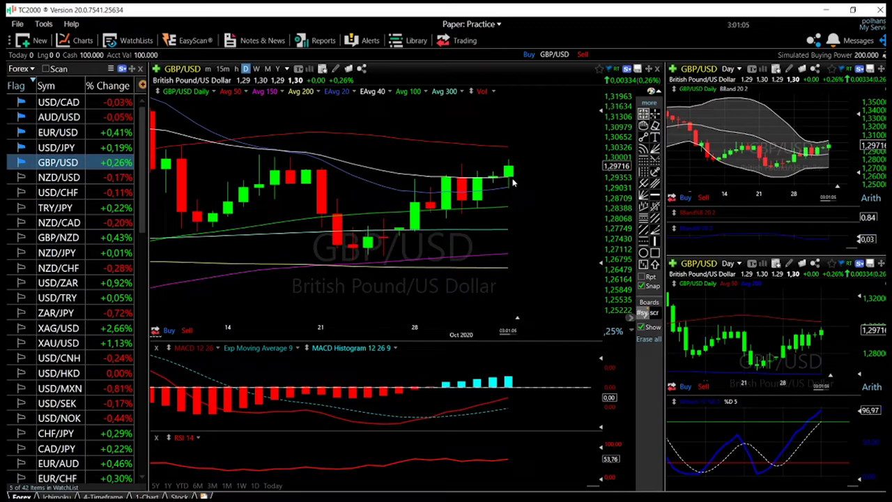
{"action": "scroll", "coordinate": [517, 218], "scroll_direction": "down", "scroll_amount": 2}
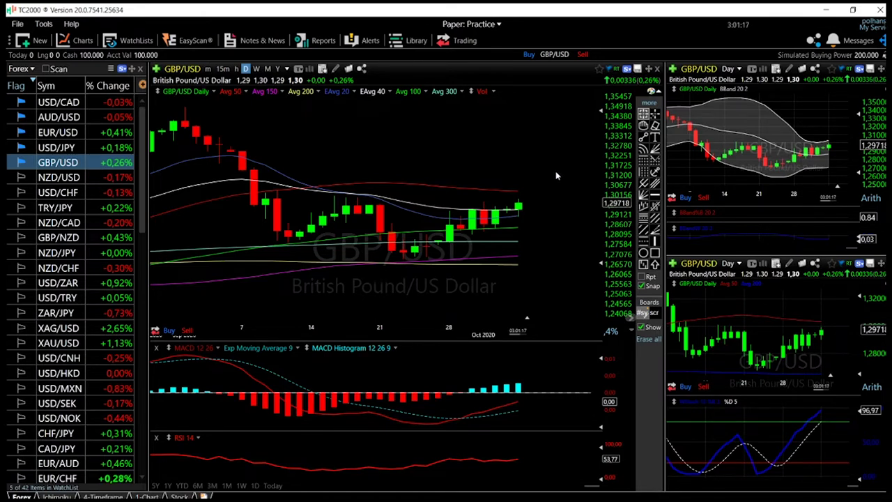
{"action": "scroll", "coordinate": [555, 171], "scroll_direction": "down", "scroll_amount": 2}
{"action": "scroll", "coordinate": [555, 170], "scroll_direction": "down", "scroll_amount": 1}
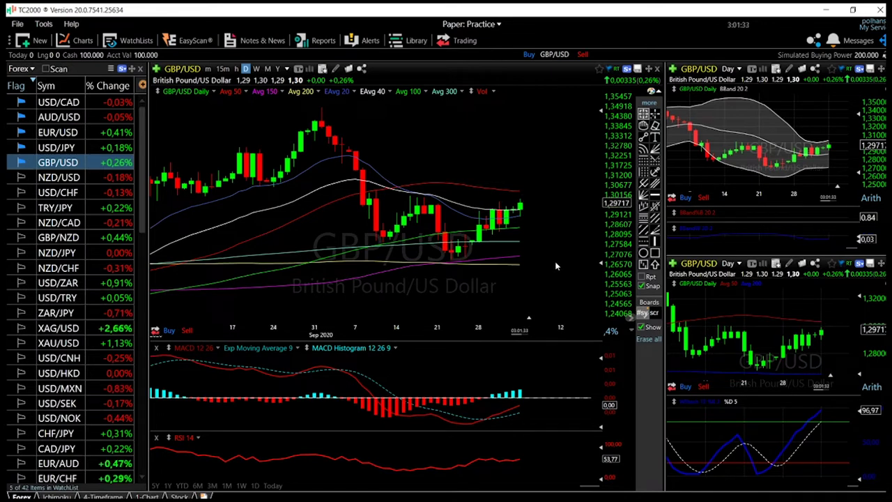
{"action": "scroll", "coordinate": [561, 254], "scroll_direction": "down", "scroll_amount": 1}
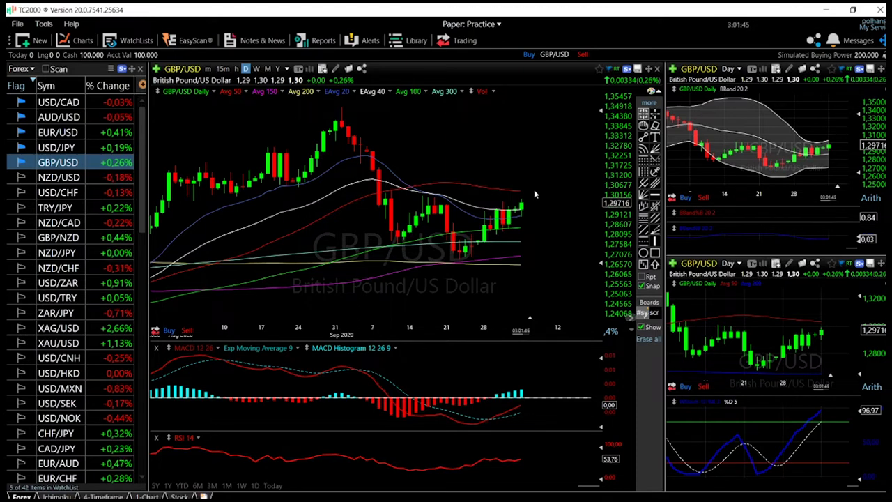
{"action": "scroll", "coordinate": [533, 190], "scroll_direction": "down", "scroll_amount": 3}
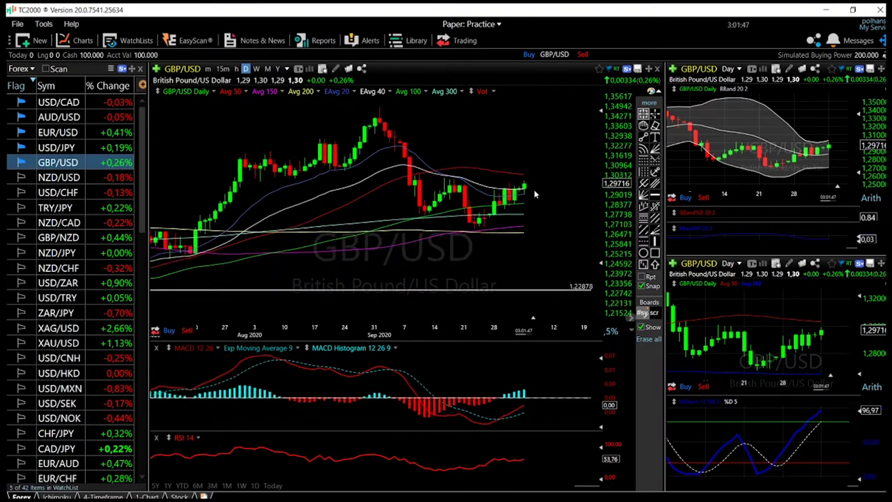
{"action": "left_click", "coordinate": [654, 124]}
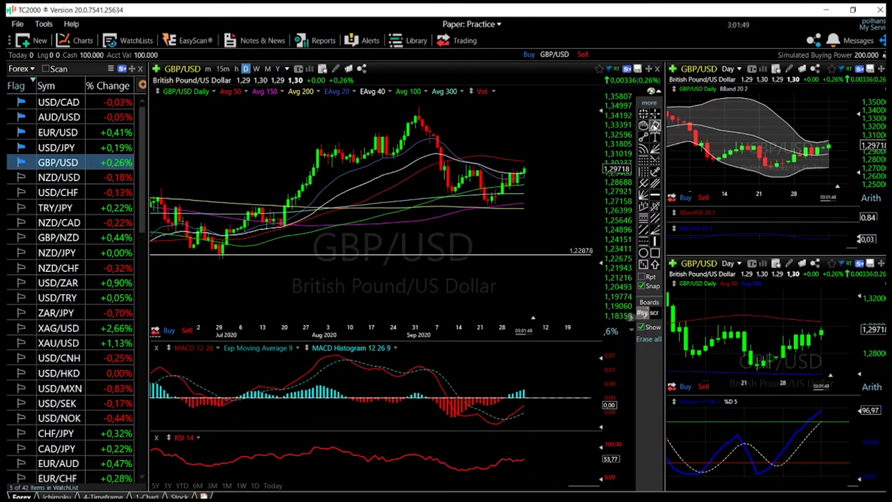
{"action": "scroll", "coordinate": [568, 236], "scroll_direction": "up", "scroll_amount": 3}
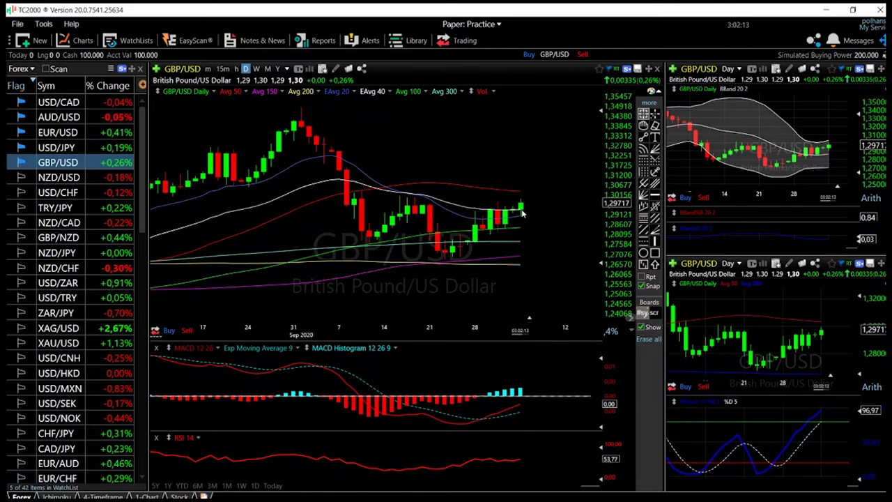
{"action": "scroll", "coordinate": [474, 209], "scroll_direction": "down", "scroll_amount": 1}
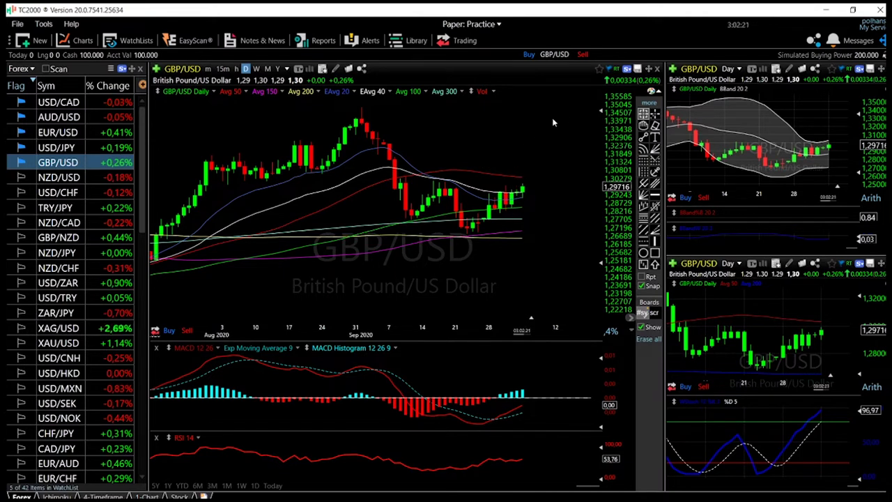
{"action": "left_click", "coordinate": [389, 107]}
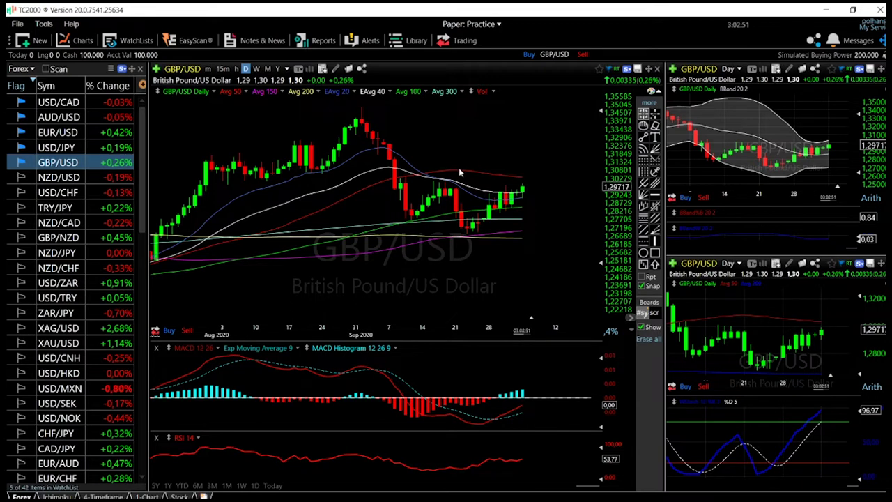
- Switch the charts to USD/JPY from the watchlist and briefly zoom the chart in and out
{"action": "key", "text": "Up"}
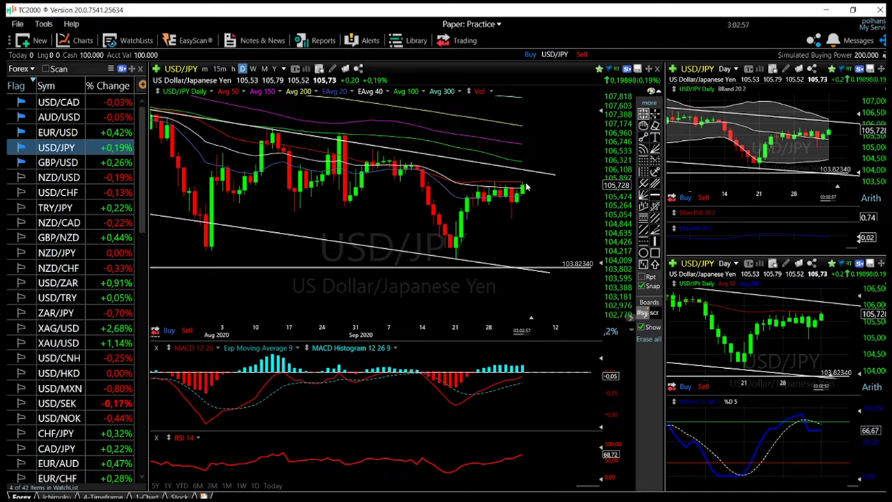
{"action": "scroll", "coordinate": [536, 196], "scroll_direction": "up", "scroll_amount": 3}
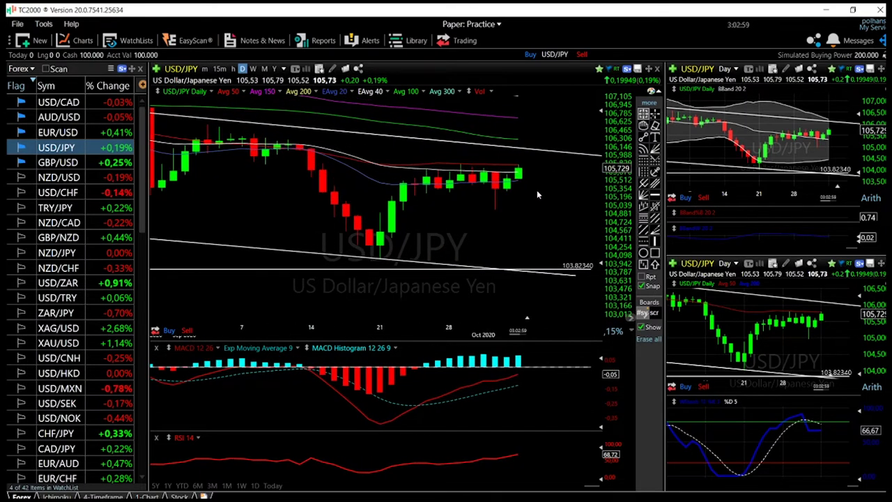
{"action": "scroll", "coordinate": [547, 229], "scroll_direction": "down", "scroll_amount": 4}
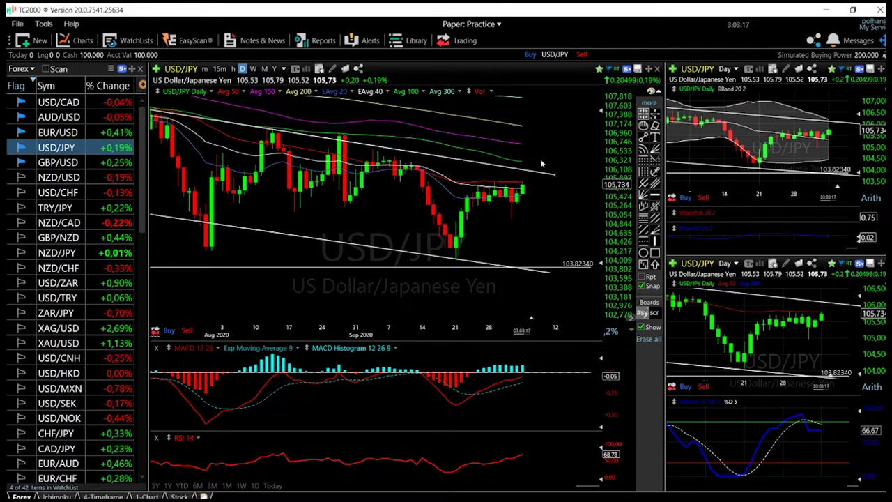
- Zoom the USD/JPY chart out to mid-June 2020 and check the 103.82340 support line details
{"action": "scroll", "coordinate": [499, 172], "scroll_direction": "down", "scroll_amount": 3}
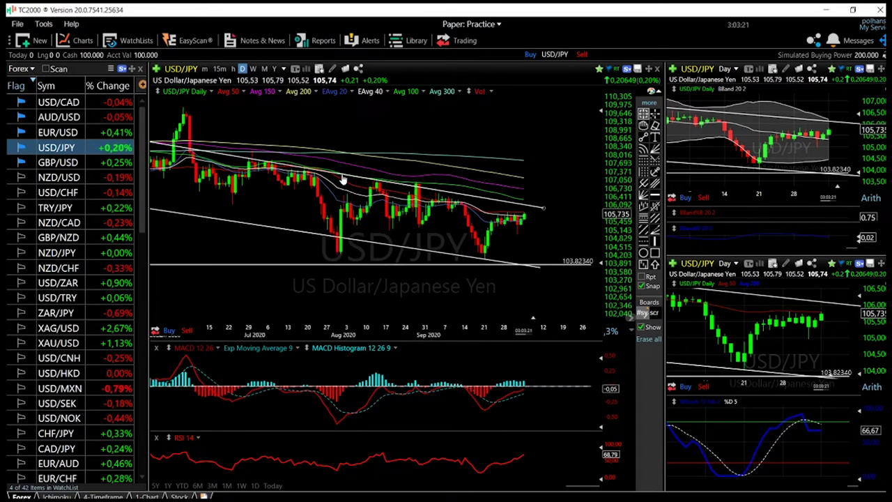
{"action": "scroll", "coordinate": [490, 201], "scroll_direction": "up", "scroll_amount": 4}
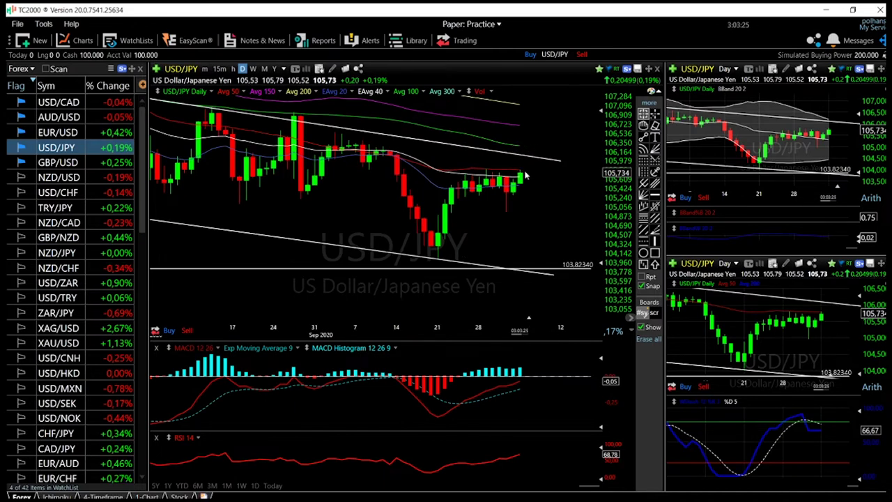
{"action": "scroll", "coordinate": [547, 240], "scroll_direction": "down", "scroll_amount": 2}
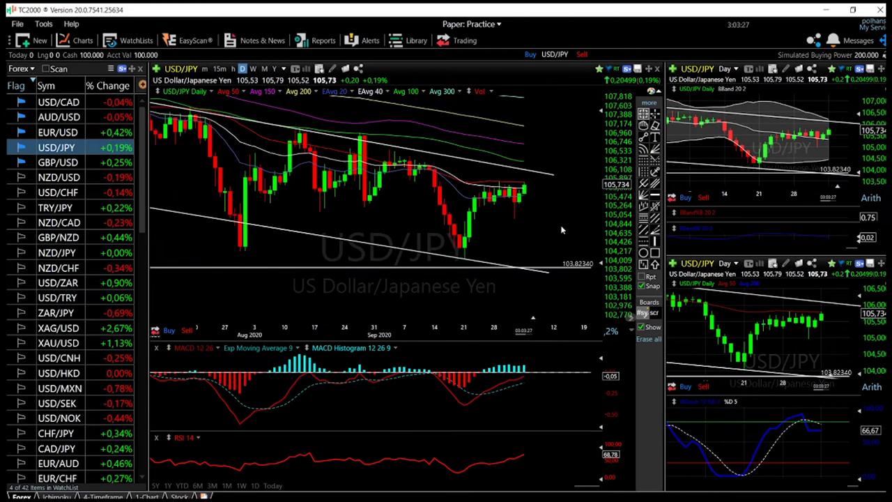
{"action": "scroll", "coordinate": [561, 230], "scroll_direction": "down", "scroll_amount": 4}
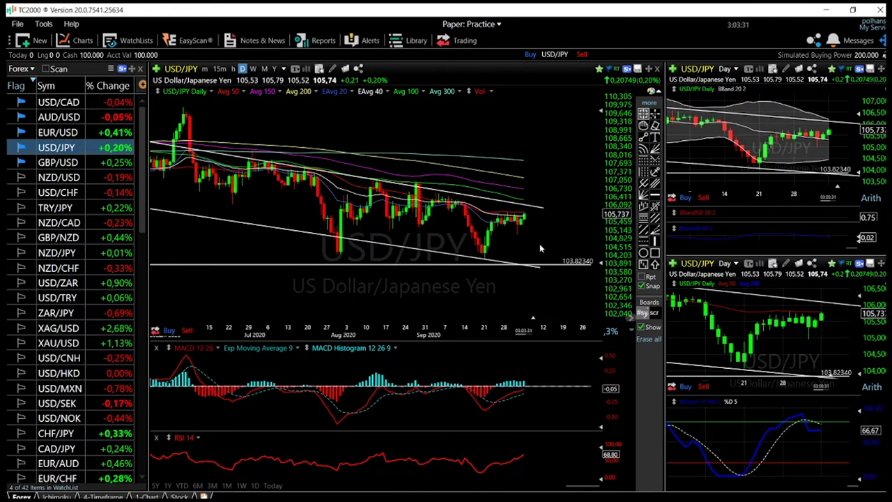
{"action": "mouse_move", "coordinate": [539, 267]}
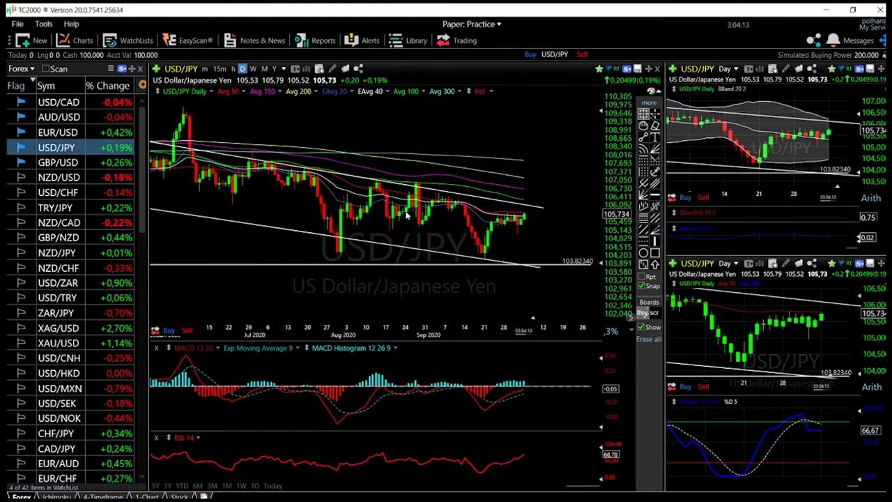
- Switch the charts to EUR/USD and adjust the zoom on the daily chart
{"action": "key", "text": "Up"}
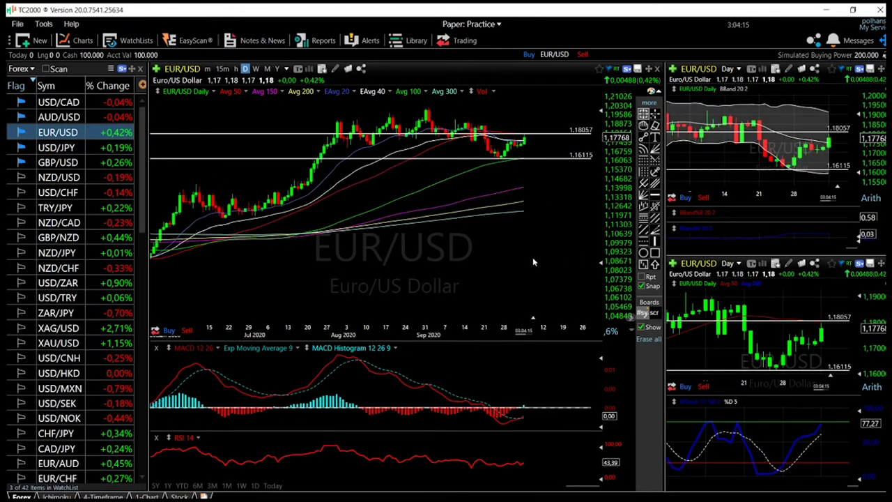
{"action": "scroll", "coordinate": [549, 252], "scroll_direction": "up", "scroll_amount": 5}
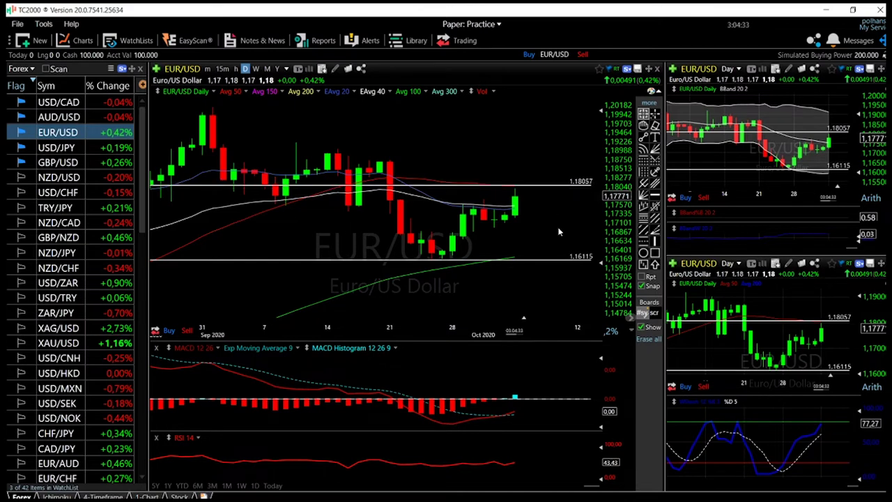
{"action": "mouse_move", "coordinate": [522, 264]}
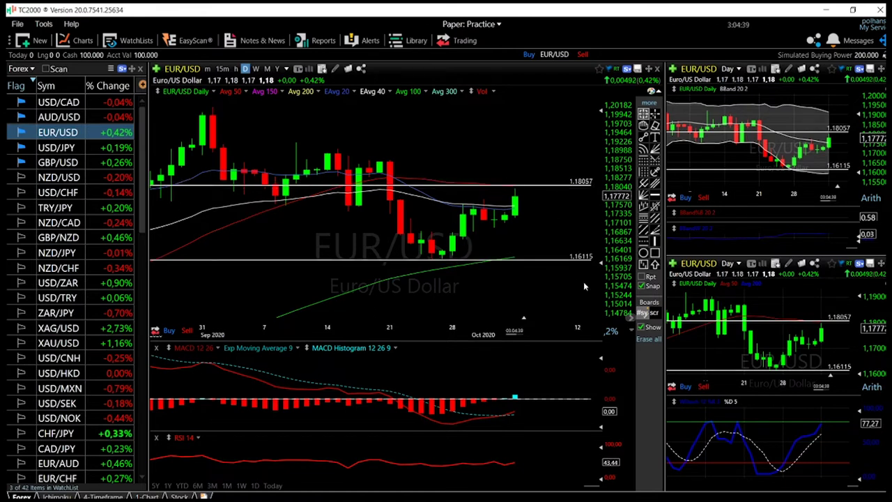
{"action": "scroll", "coordinate": [583, 281], "scroll_direction": "down", "scroll_amount": 1}
{"action": "scroll", "coordinate": [583, 282], "scroll_direction": "down", "scroll_amount": 1}
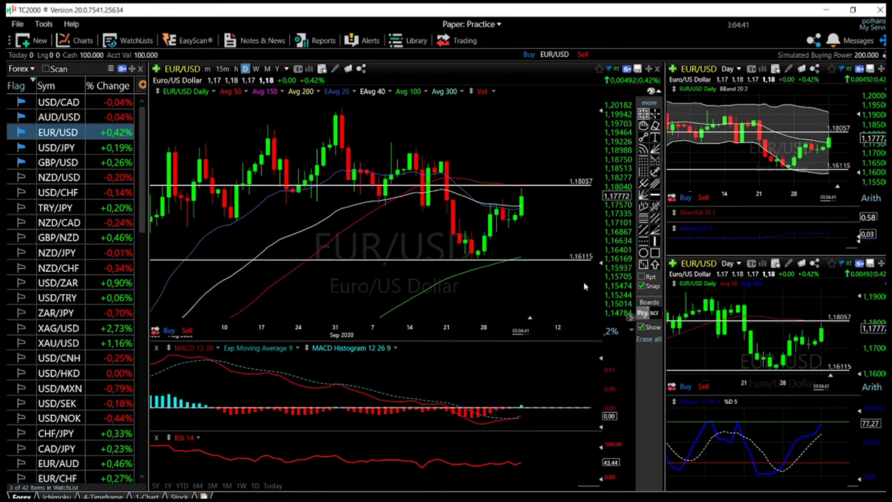
{"action": "scroll", "coordinate": [583, 282], "scroll_direction": "down", "scroll_amount": 1}
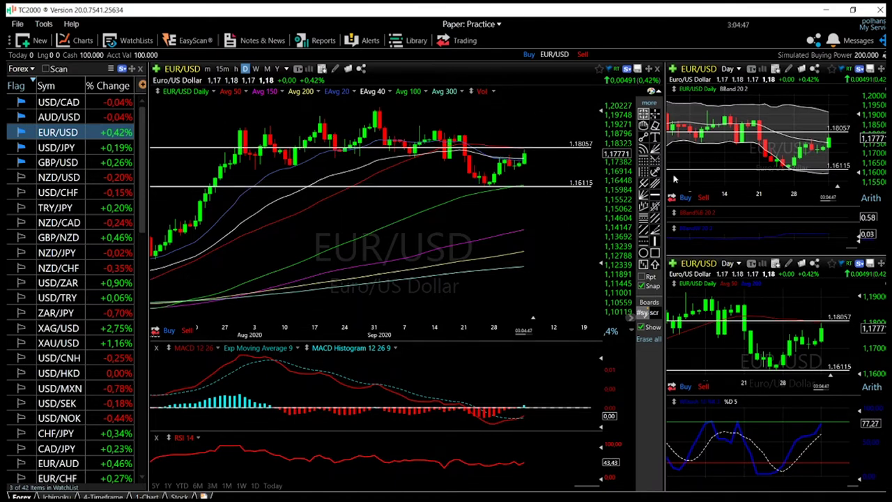
- Add horizontal price levels at 1.20115 and 1.13996 on the EUR/USD chart
{"action": "left_click", "coordinate": [655, 196]}
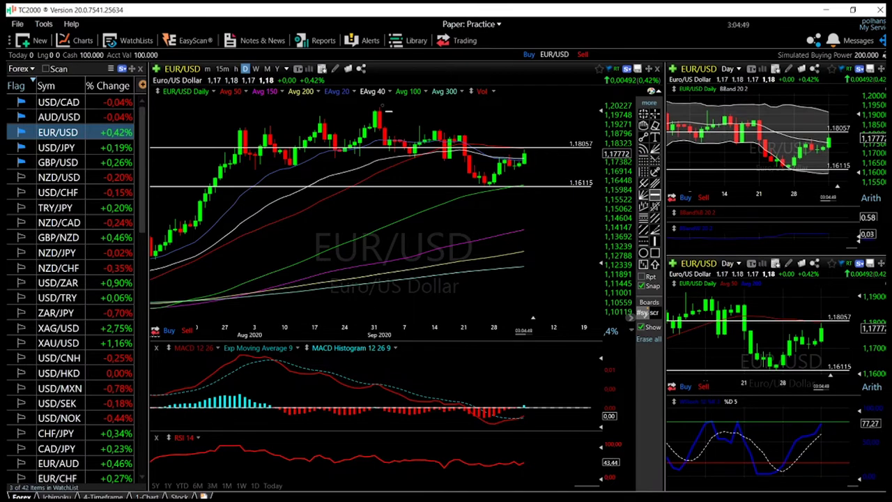
{"action": "left_click", "coordinate": [385, 107]}
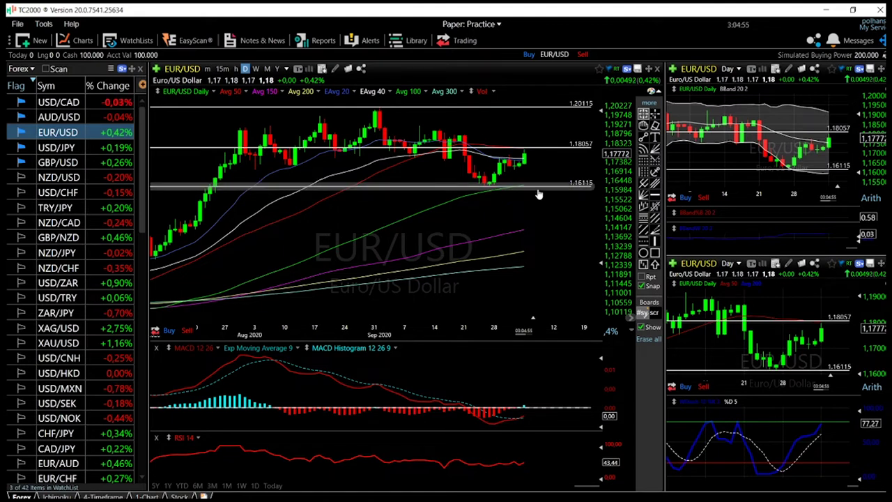
{"action": "left_click", "coordinate": [524, 230]}
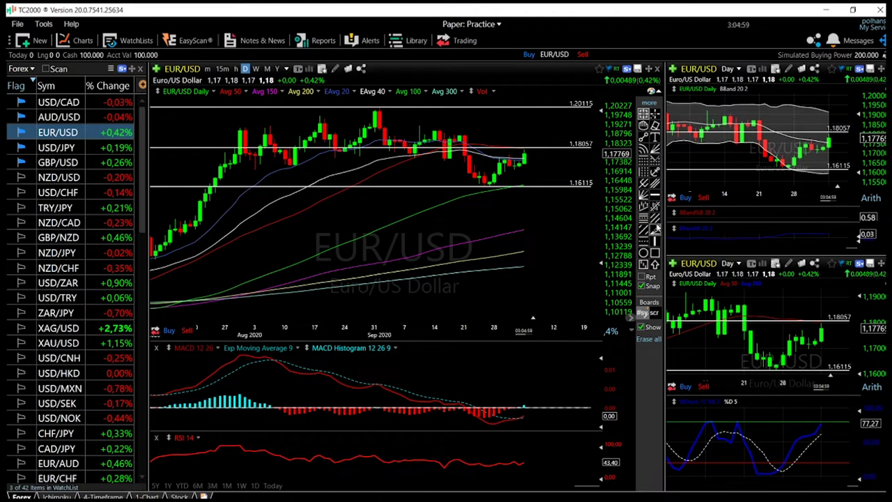
{"action": "left_click", "coordinate": [654, 195]}
{"action": "left_click", "coordinate": [530, 230]}
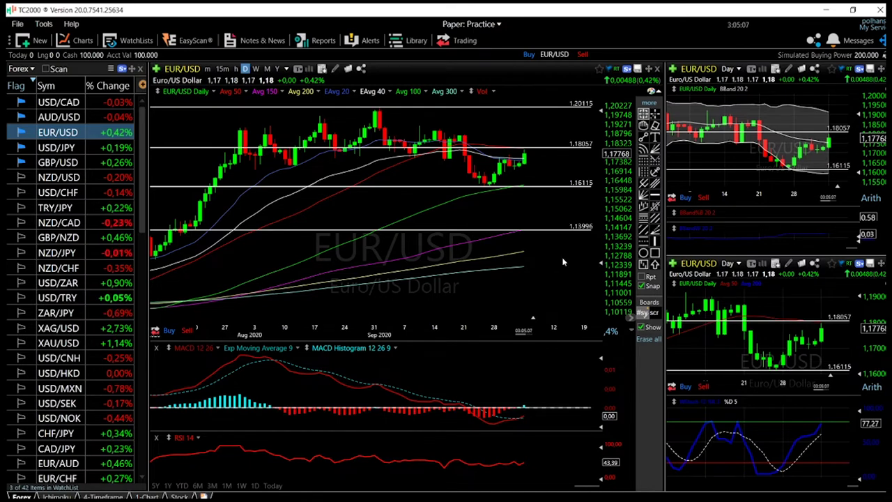
{"action": "scroll", "coordinate": [547, 194], "scroll_direction": "up", "scroll_amount": 3}
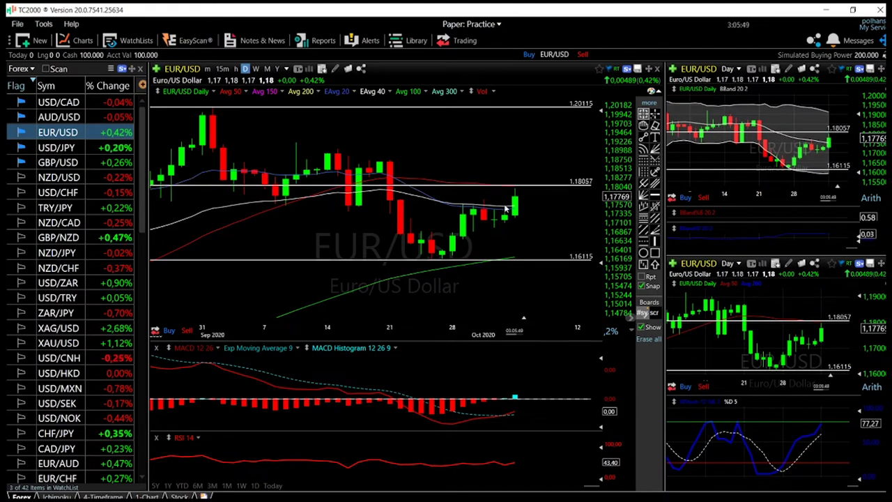
- Switch the charts to AUD/USD from the Forex watchlist
{"action": "left_click", "coordinate": [58, 118]}
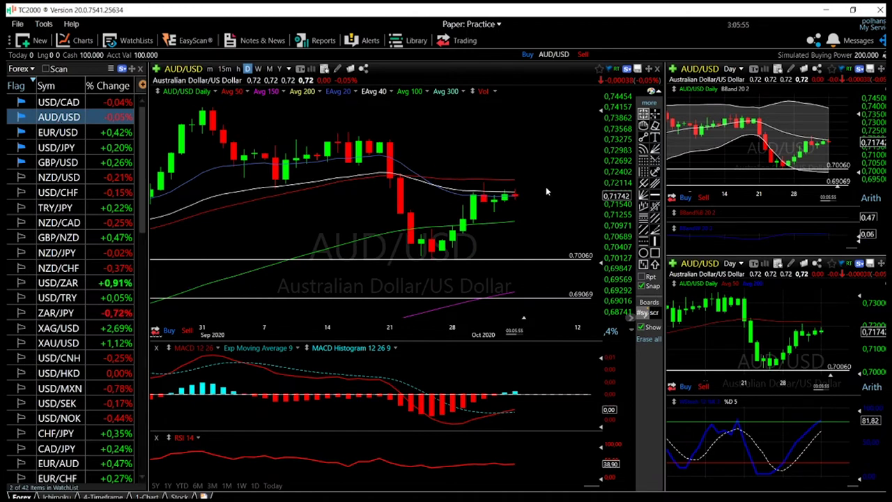
- Adjust the AUD/USD chart zoom to frame price near 0.71742 above the 0.70060 and 0.69069 levels
{"action": "scroll", "coordinate": [546, 186], "scroll_direction": "up", "scroll_amount": 2}
{"action": "scroll", "coordinate": [545, 187], "scroll_direction": "up", "scroll_amount": 1}
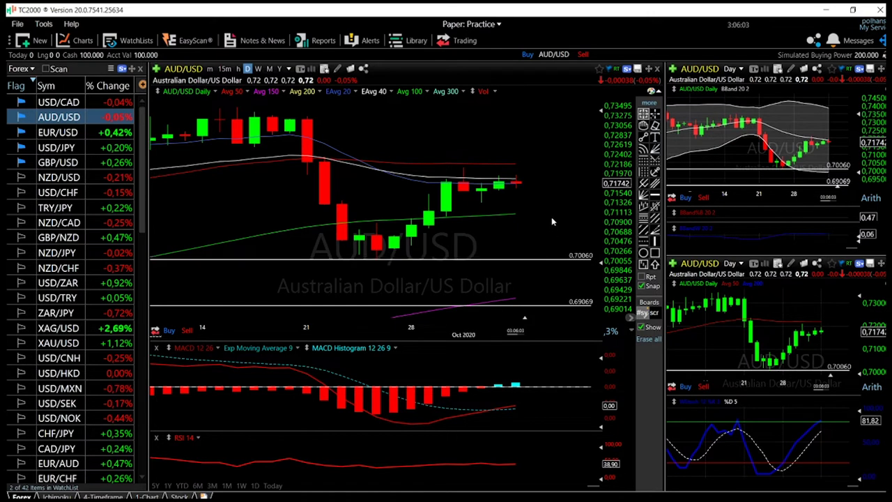
{"action": "scroll", "coordinate": [553, 212], "scroll_direction": "down", "scroll_amount": 2}
{"action": "scroll", "coordinate": [555, 212], "scroll_direction": "down", "scroll_amount": 1}
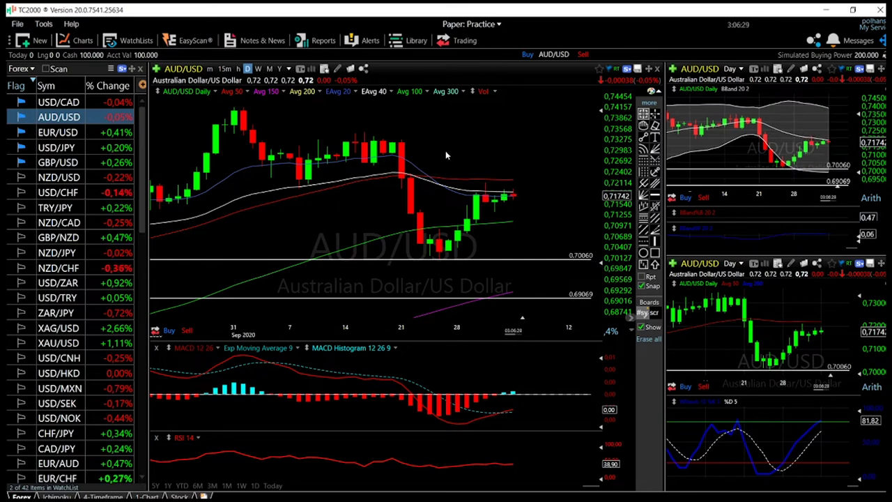
- Draw a rectangle zone across the early-September AUD/USD highs near 0.73271, then switch to USD/CAD
{"action": "scroll", "coordinate": [486, 209], "scroll_direction": "down", "scroll_amount": 1}
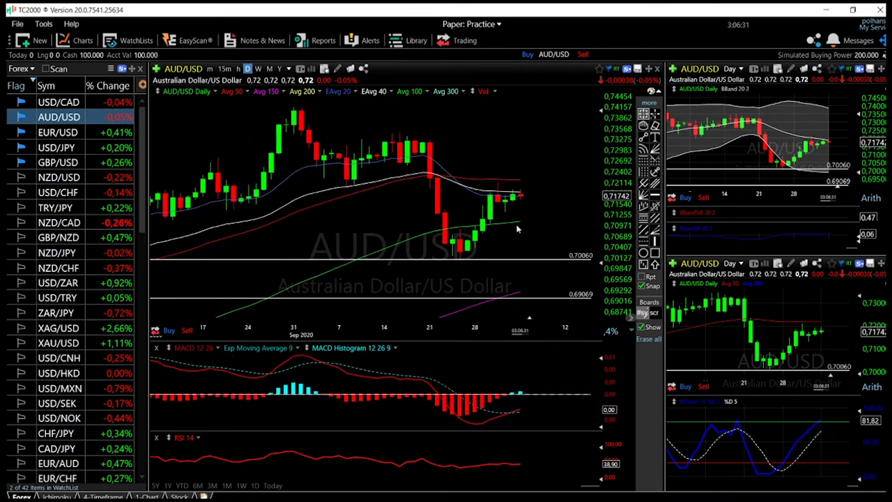
{"action": "scroll", "coordinate": [537, 218], "scroll_direction": "down", "scroll_amount": 2}
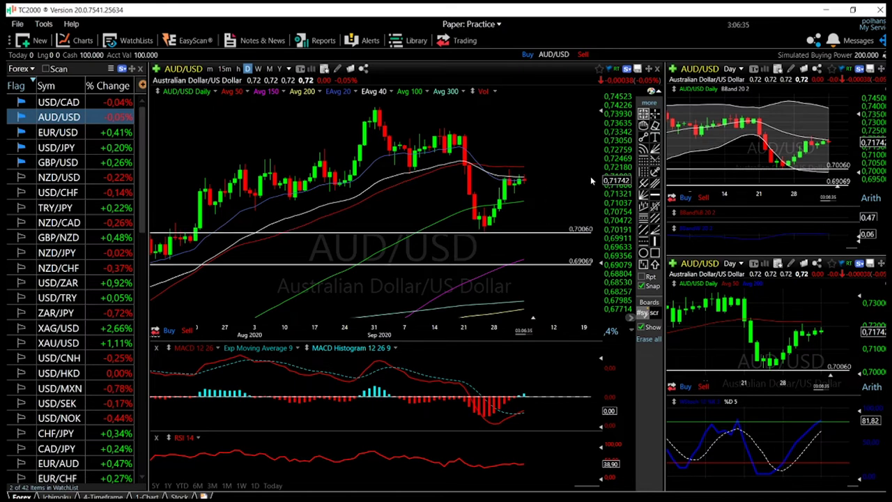
{"action": "scroll", "coordinate": [589, 160], "scroll_direction": "up", "scroll_amount": 2}
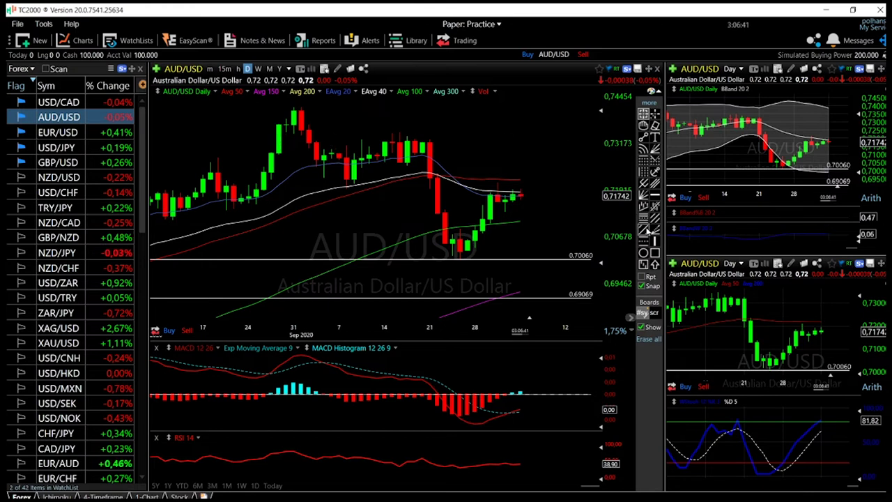
{"action": "left_click", "coordinate": [655, 254]}
{"action": "mouse_move", "coordinate": [270, 137]}
{"action": "left_mouse_down"}
{"action": "mouse_move", "coordinate": [469, 146]}
{"action": "mouse_move", "coordinate": [512, 165]}
{"action": "mouse_move", "coordinate": [573, 156]}
{"action": "left_mouse_up"}
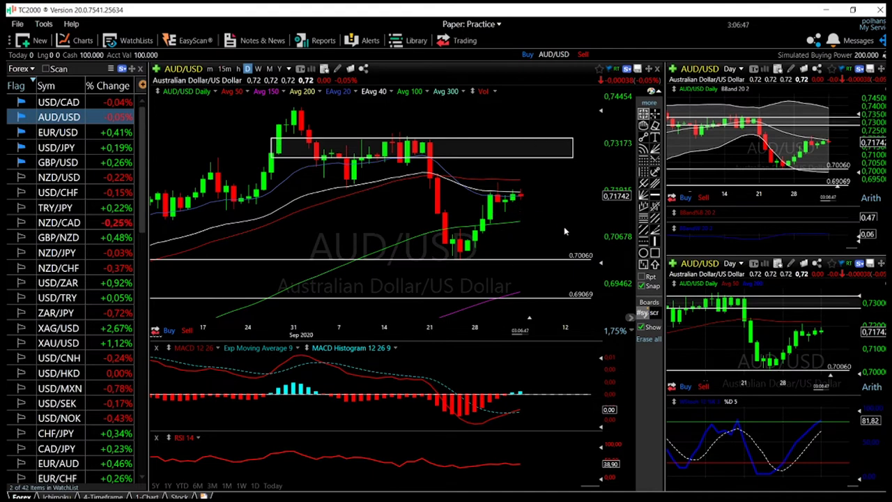
{"action": "left_click", "coordinate": [87, 105]}
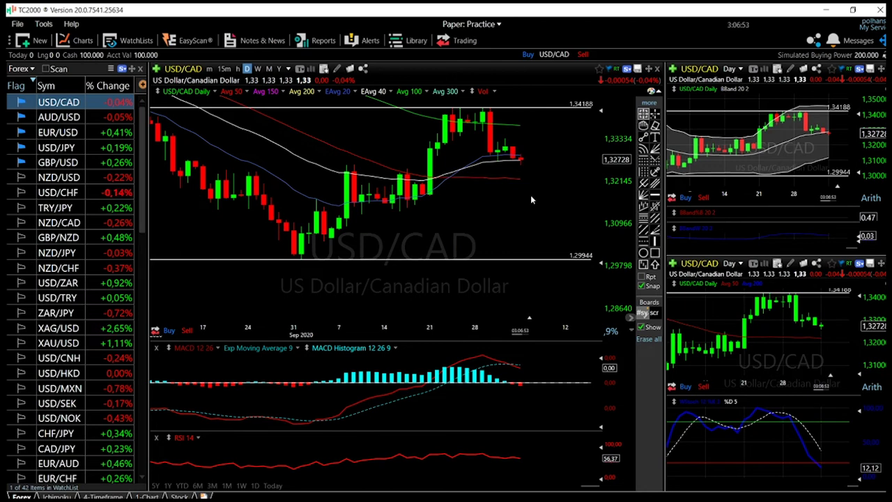
{"action": "scroll", "coordinate": [534, 171], "scroll_direction": "up", "scroll_amount": 3}
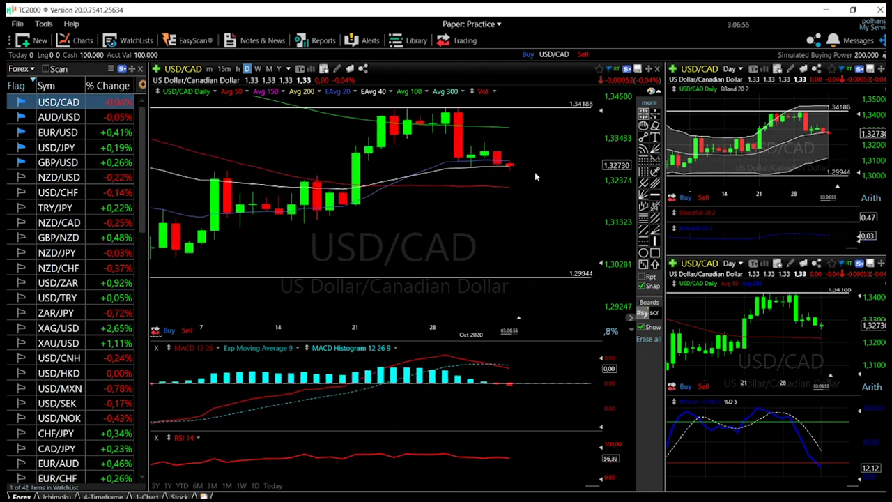
{"action": "scroll", "coordinate": [535, 171], "scroll_direction": "down", "scroll_amount": 2}
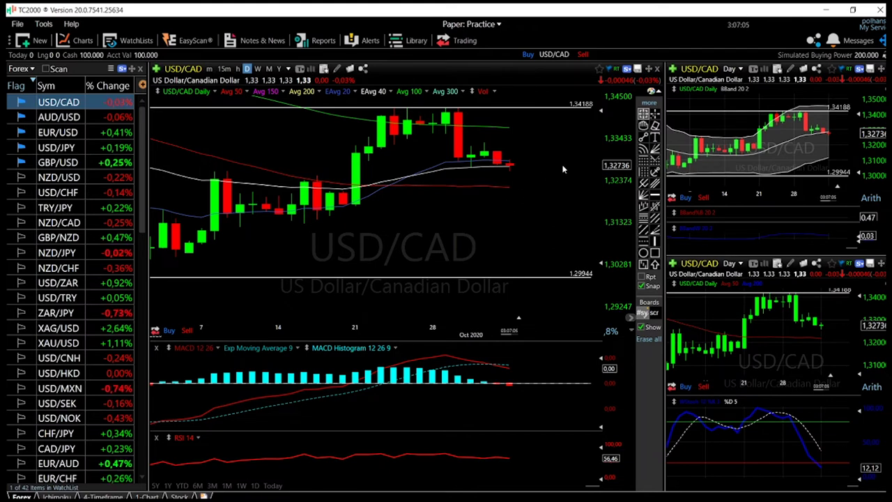
{"action": "scroll", "coordinate": [574, 178], "scroll_direction": "down", "scroll_amount": 2}
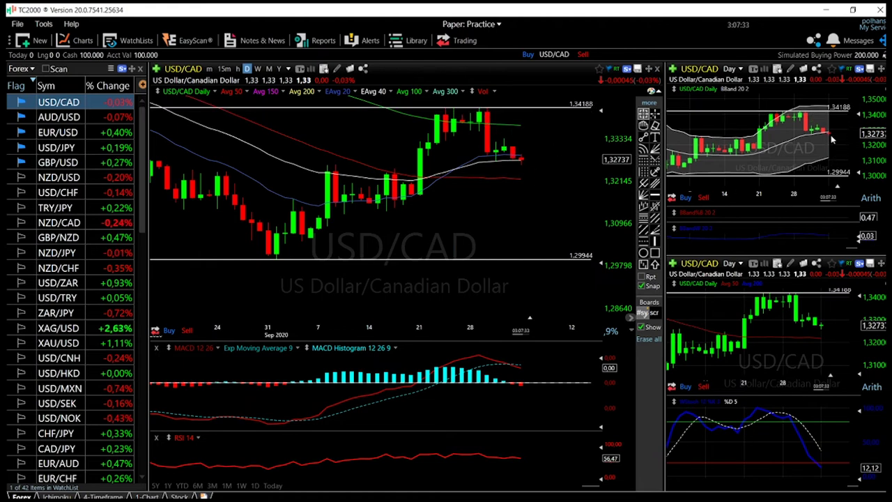
- Check a chart price, then draw a rectangle zone over the mid-September consolidation near 1.3157
{"action": "left_click", "coordinate": [521, 178]}
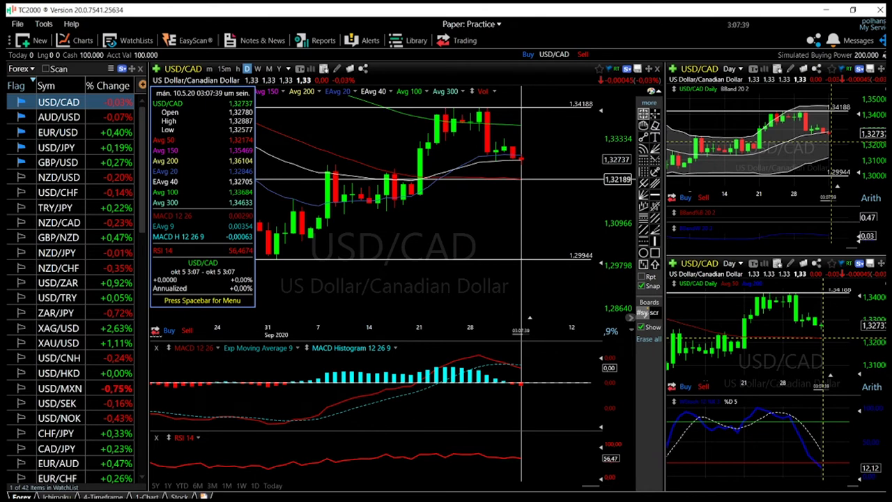
{"action": "left_click", "coordinate": [522, 178]}
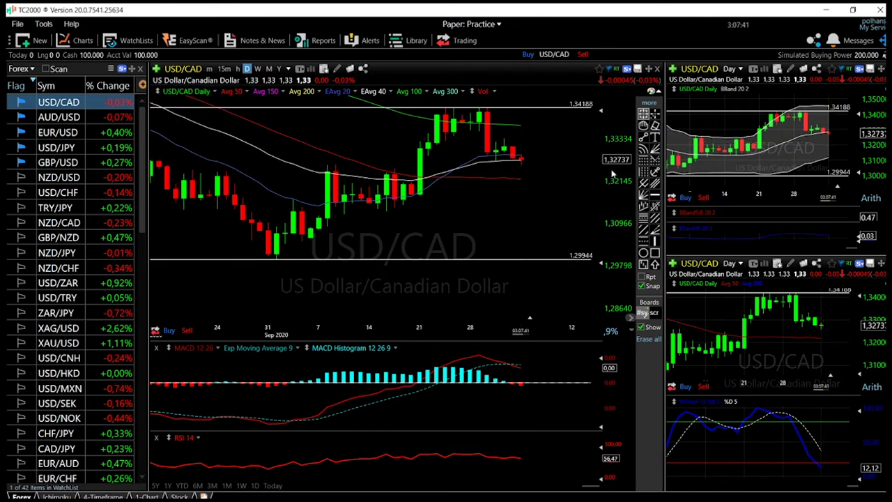
{"action": "left_click", "coordinate": [655, 252]}
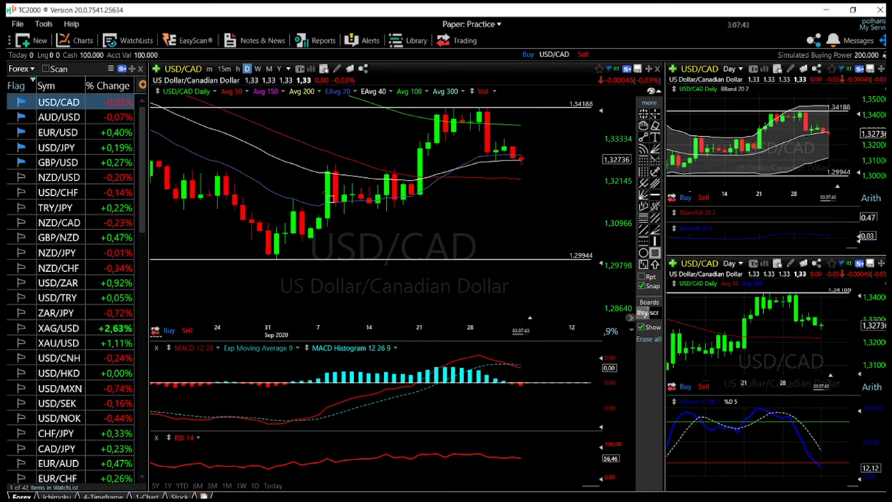
{"action": "left_click_drag", "start_coordinate": [318, 185], "coordinate": [546, 201]}
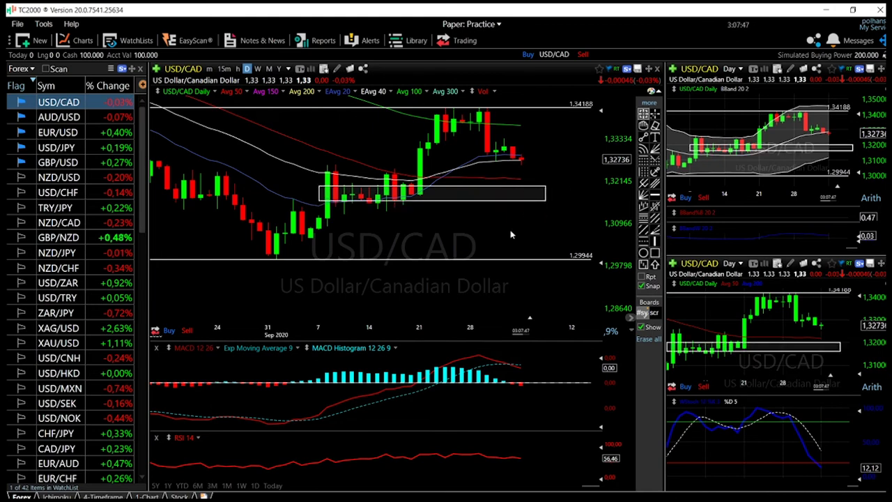
{"action": "scroll", "coordinate": [568, 225], "scroll_direction": "down", "scroll_amount": 2}
{"action": "scroll", "coordinate": [568, 225], "scroll_direction": "down", "scroll_amount": 3}
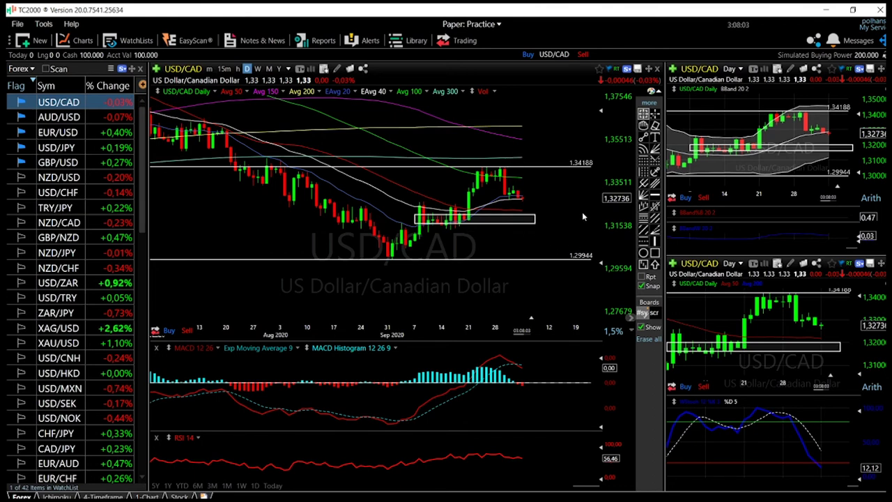
{"action": "scroll", "coordinate": [582, 212], "scroll_direction": "up", "scroll_amount": 2}
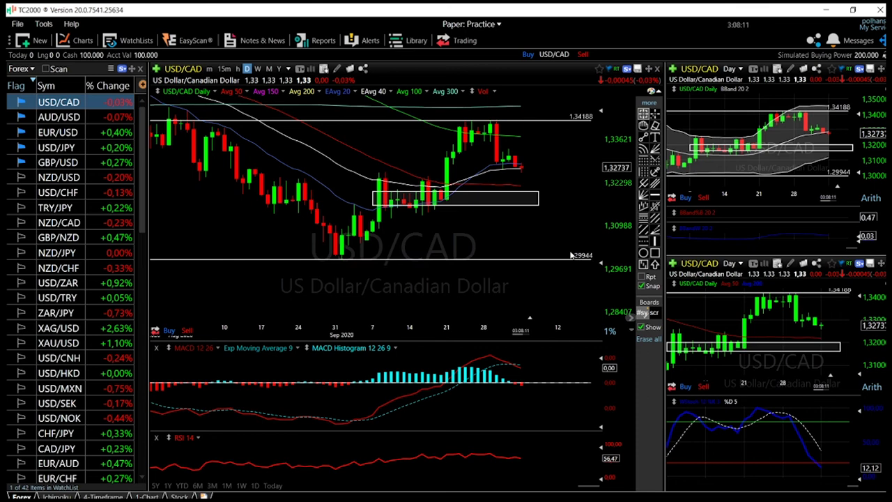
{"action": "scroll", "coordinate": [570, 255], "scroll_direction": "down", "scroll_amount": 2}
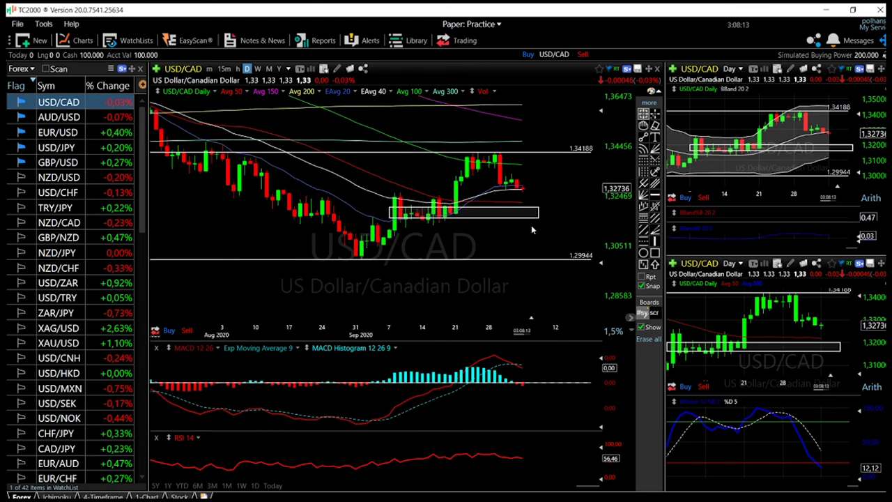